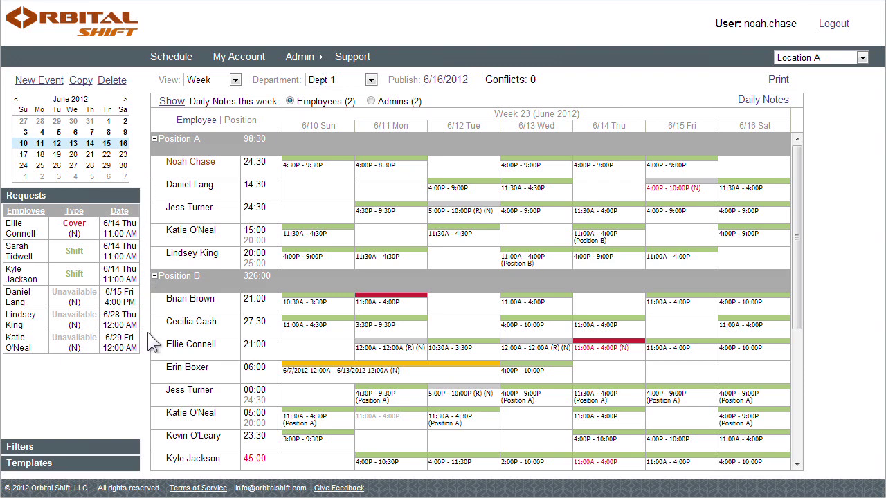
# Look over the schedule's filter options, the requests list and the Position B rows of the weekly schedule.
pyautogui.click(119, 446)
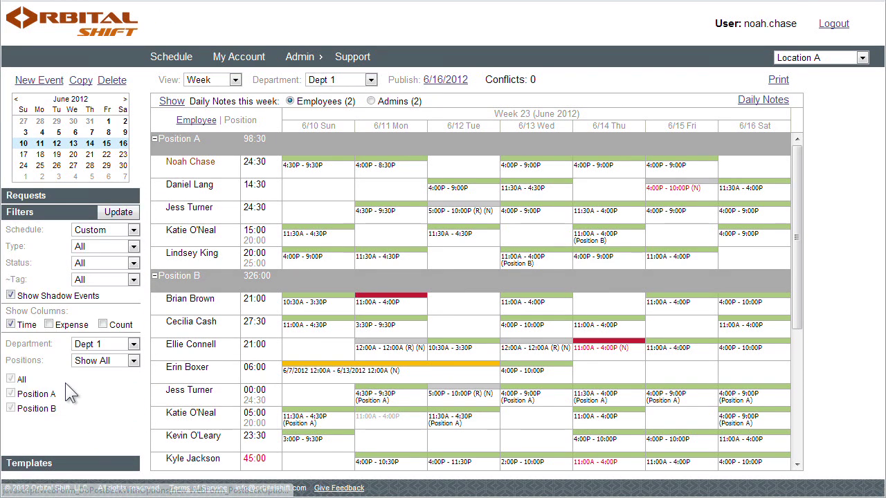
pyautogui.click(134, 200)
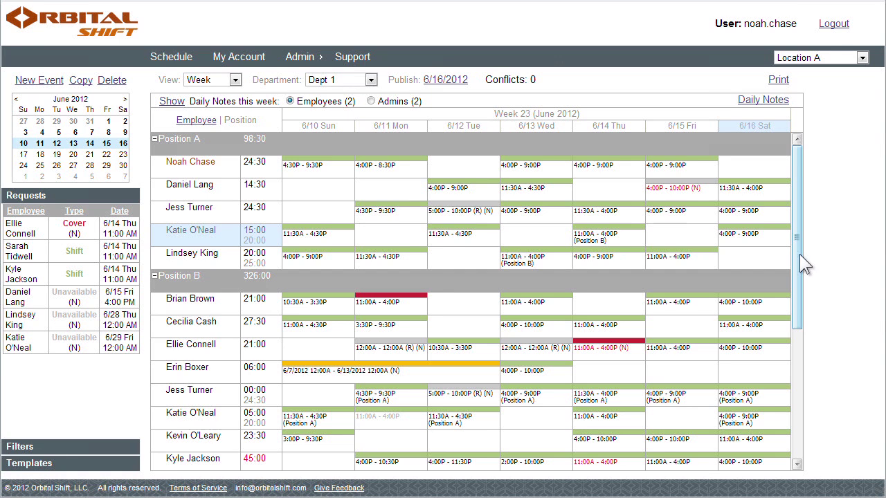
pyautogui.moveTo(799, 254); pyautogui.dragTo(801, 329)
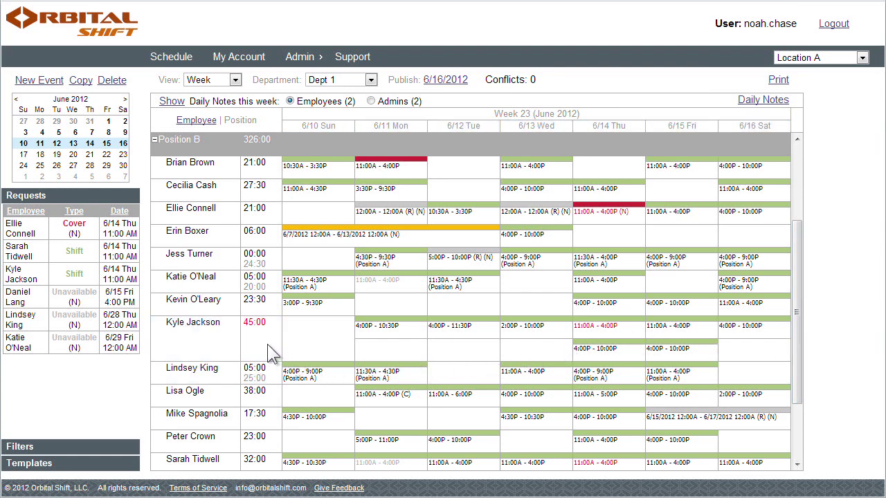
pyautogui.scroll(-1, 268, 342)
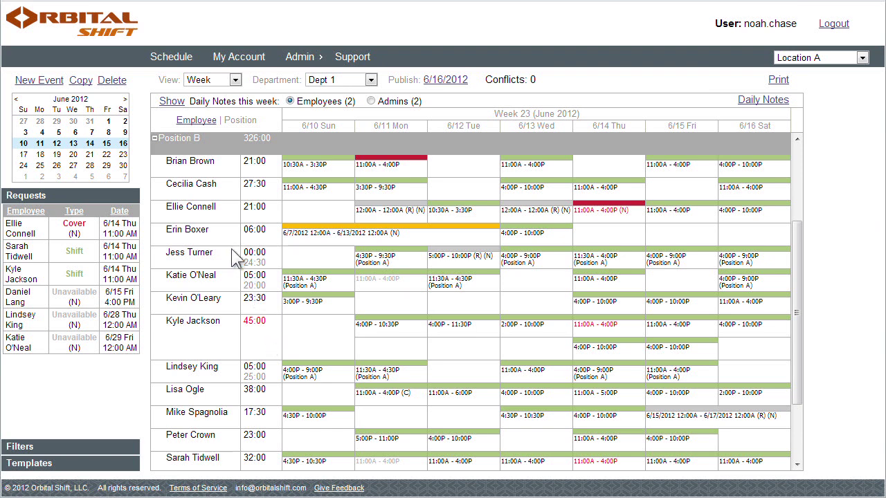
# Open the record of the third employee under Position B and view their assigned positions and wages.
pyautogui.click(211, 214)
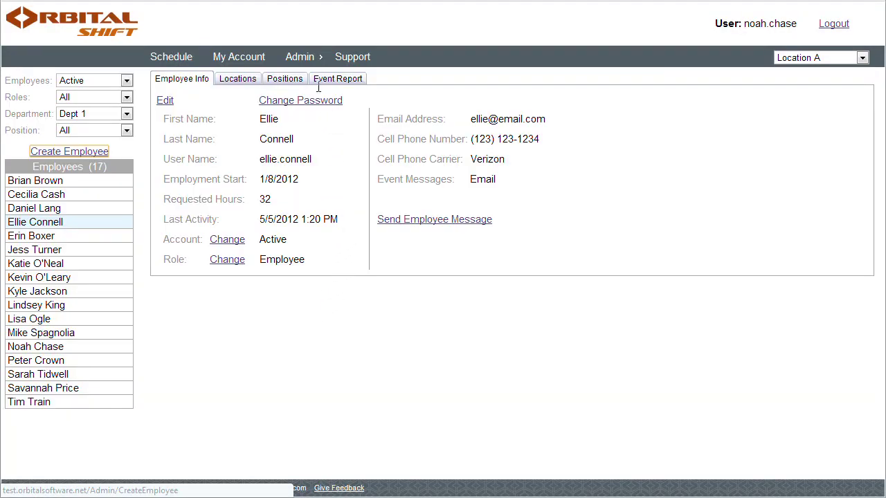
pyautogui.moveTo(314, 56)
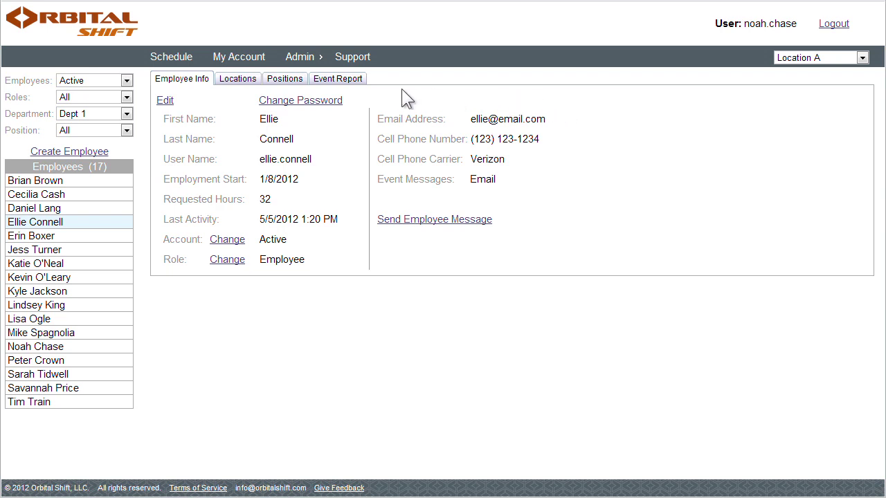
pyautogui.click(291, 80)
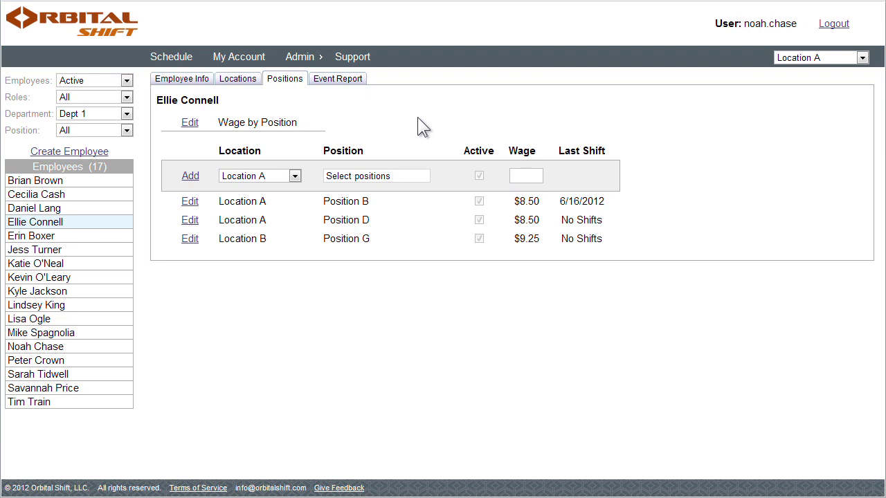
# Open the employee's event report and update it with a start date of 05/17/2012.
pyautogui.click(355, 80)
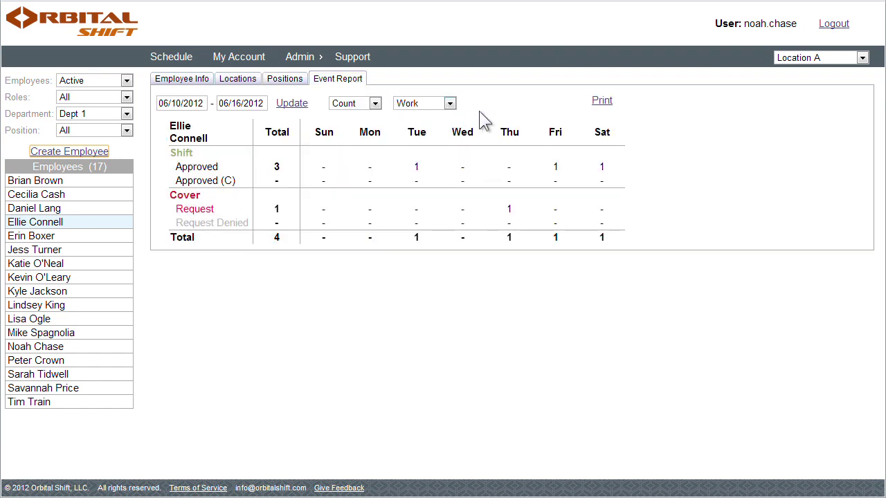
pyautogui.click(196, 103)
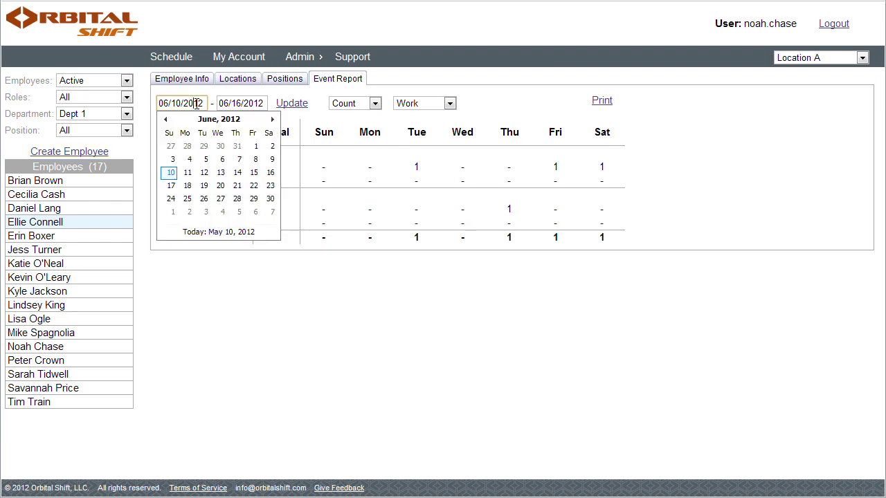
pyautogui.click(166, 119)
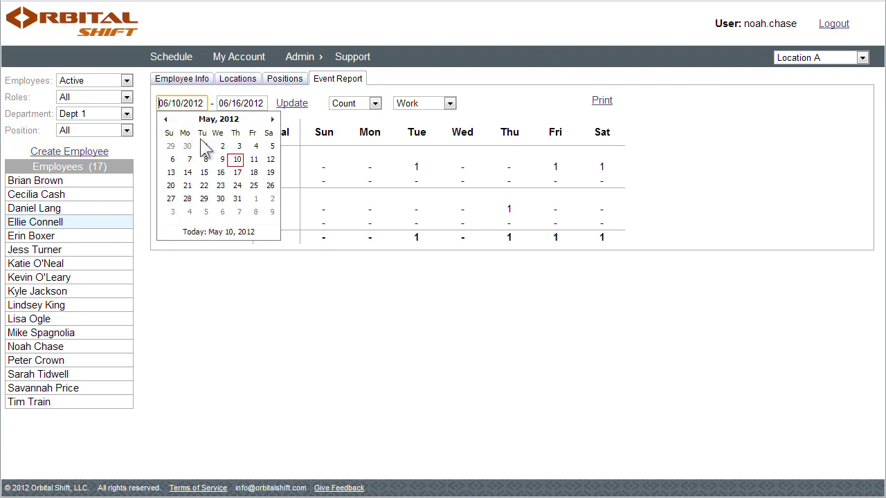
pyautogui.click(236, 172)
pyautogui.click(295, 108)
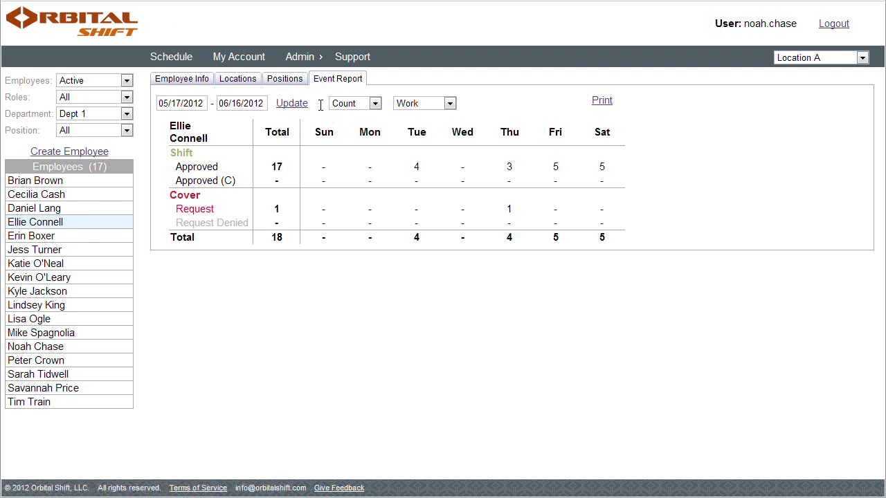
# Show the event report as % Count for All event types, and view it for the seventh employee in the list.
pyautogui.click(372, 106)
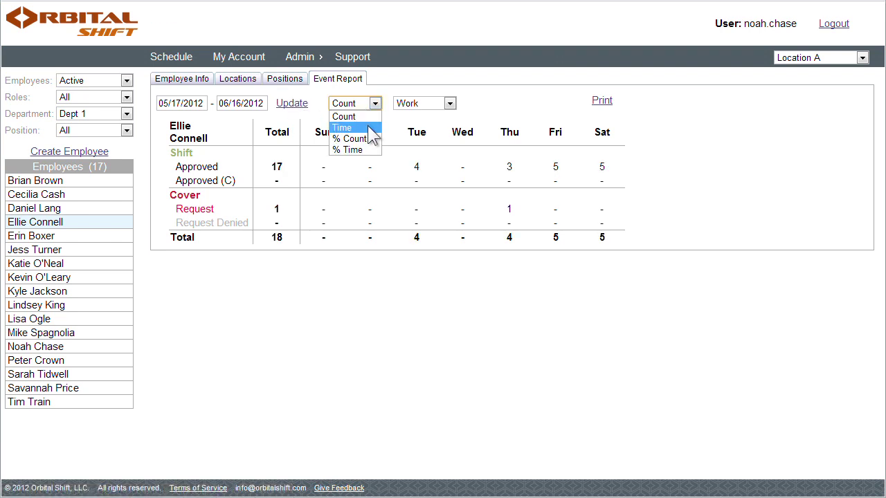
pyautogui.click(374, 139)
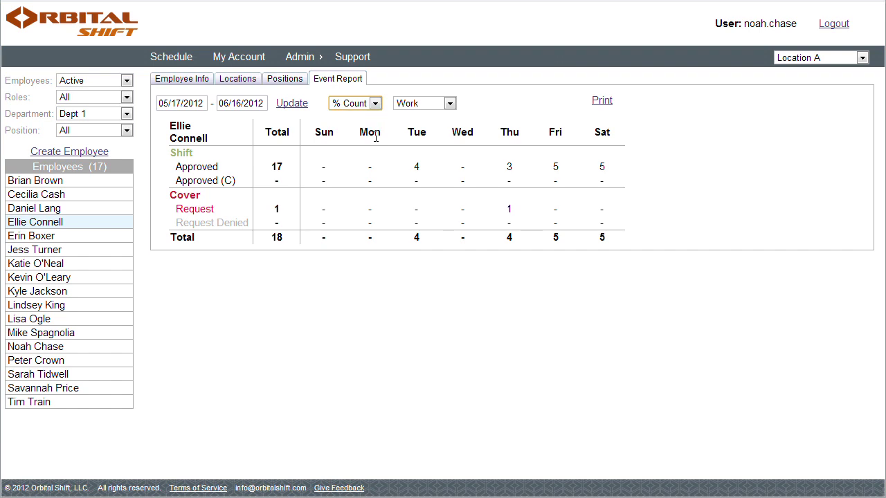
pyautogui.click(449, 104)
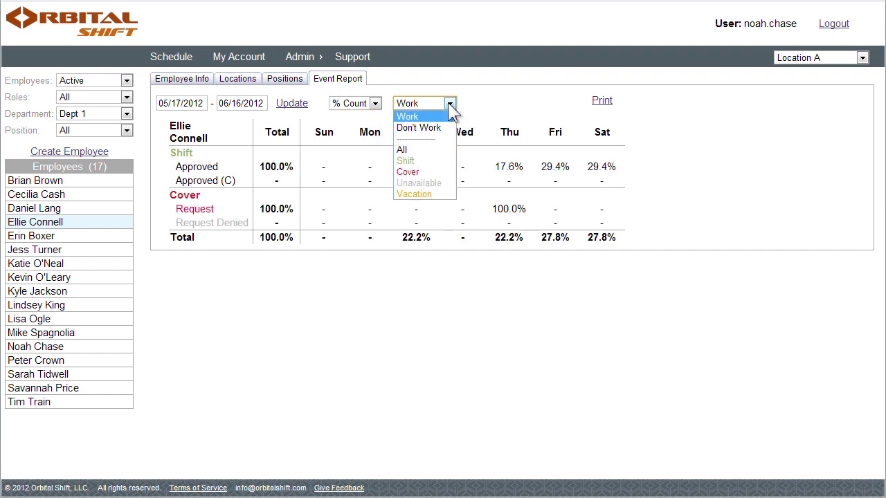
pyautogui.click(453, 148)
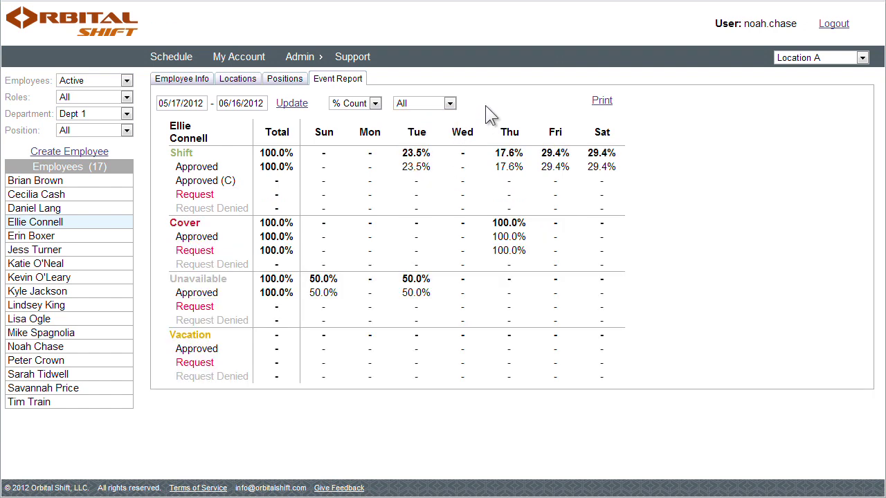
pyautogui.click(125, 268)
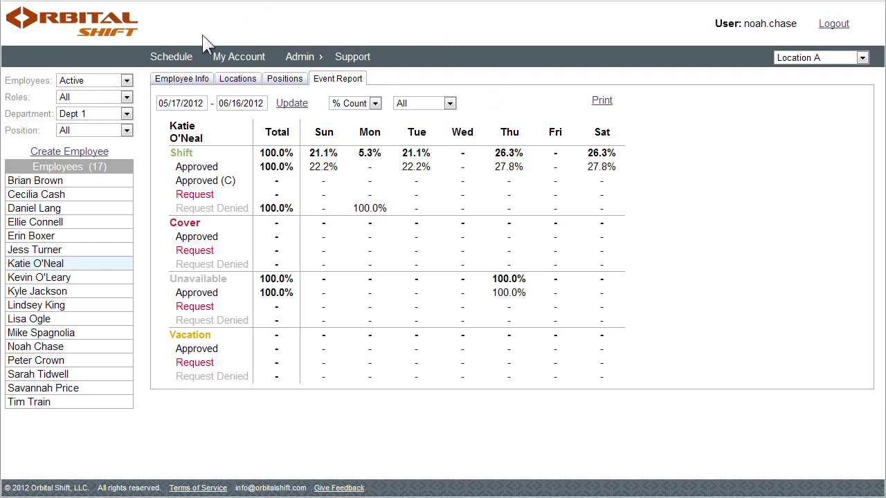
# Return to the schedule and add the Expense column through its filters.
pyautogui.click(185, 60)
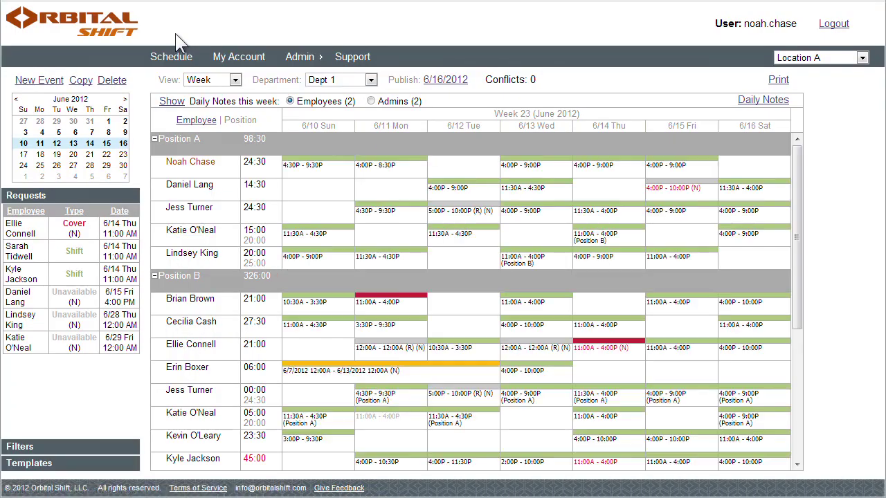
pyautogui.click(119, 446)
pyautogui.click(48, 324)
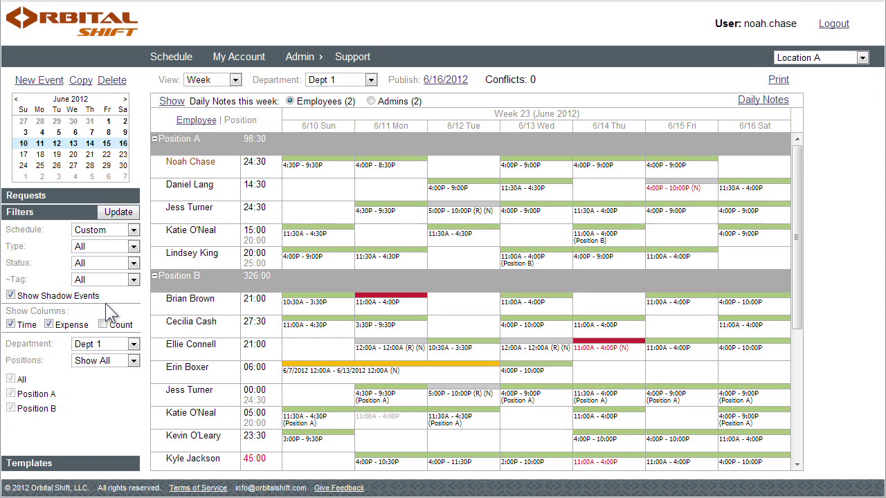
pyautogui.click(123, 213)
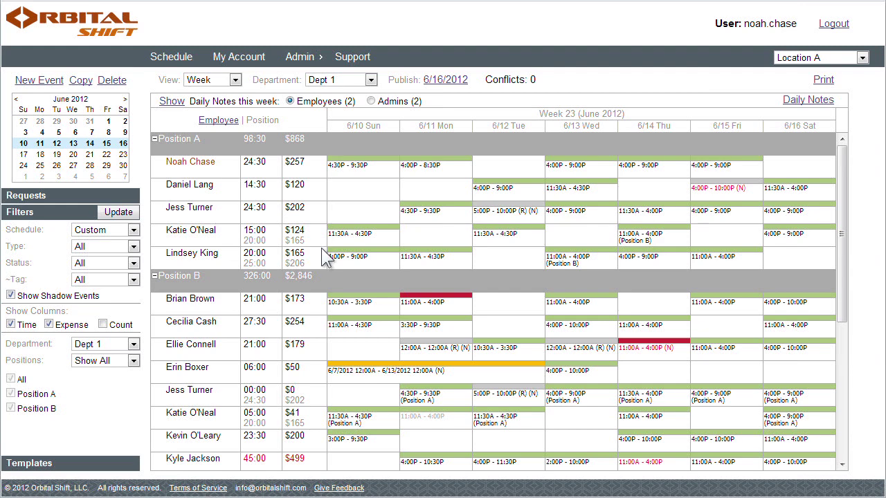
# Examine the weekly expense totals at the end of the schedule, and open the Dept 1 budget to review it.
pyautogui.scroll(-3, 348, 277)
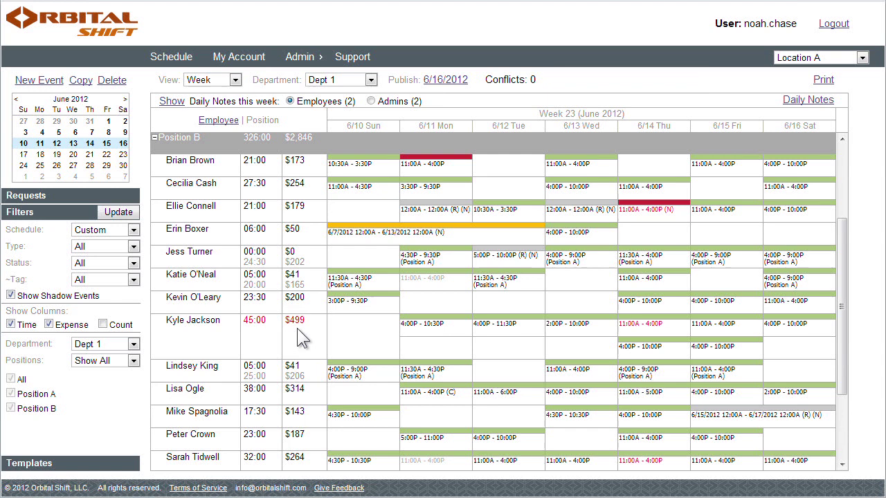
pyautogui.scroll(-3, 304, 332)
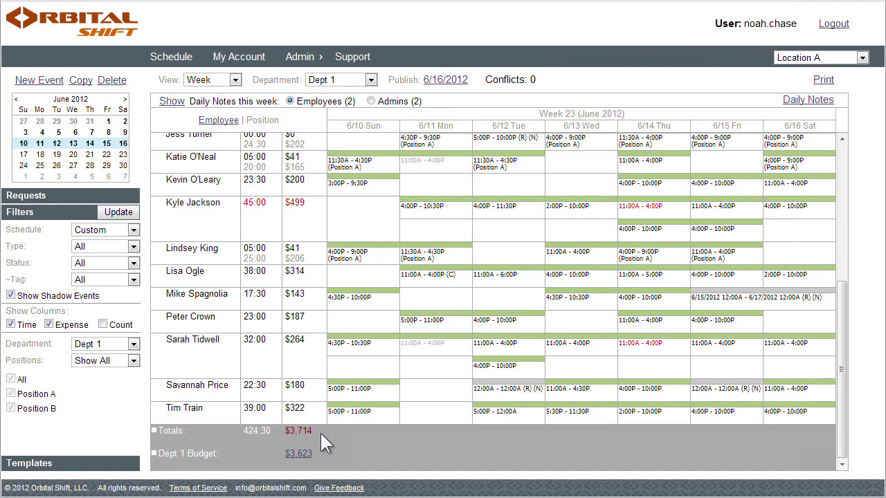
pyautogui.click(308, 455)
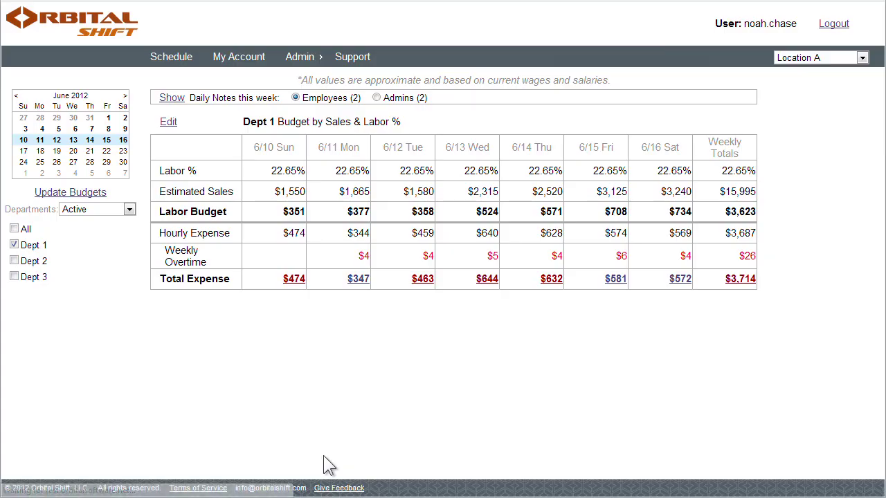
pyautogui.moveTo(313, 55)
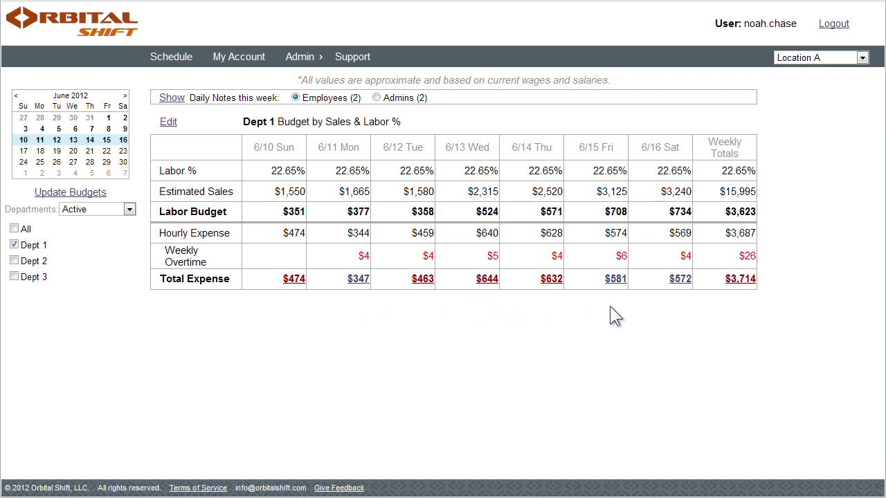
# Go from the budget's weekly total expense back to the schedule totals, and hide the Expense column.
pyautogui.click(738, 280)
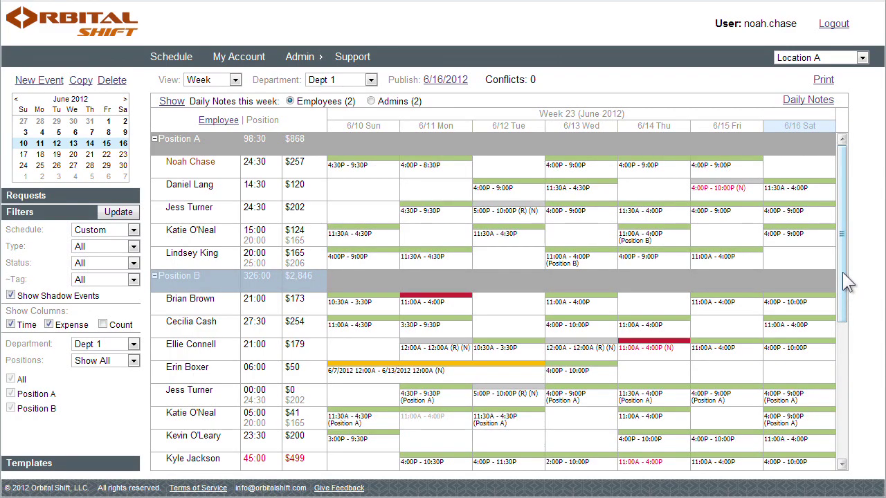
pyautogui.moveTo(842, 277); pyautogui.dragTo(837, 422)
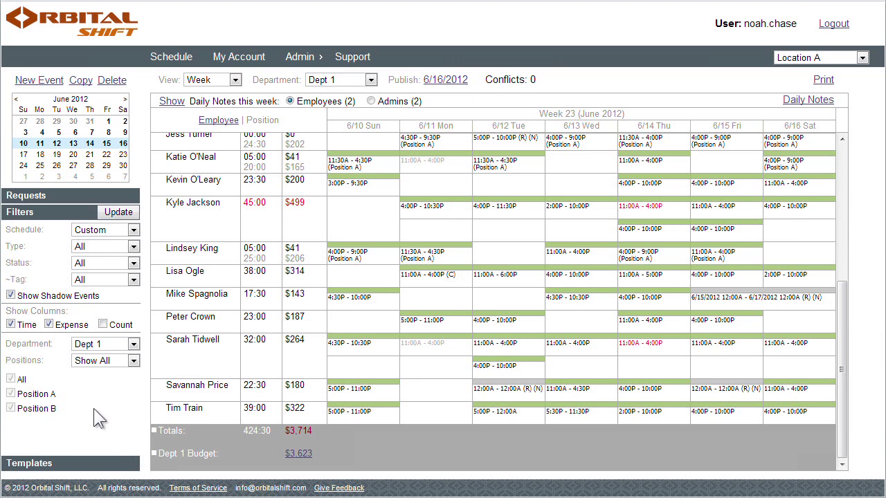
pyautogui.click(49, 324)
pyautogui.click(132, 213)
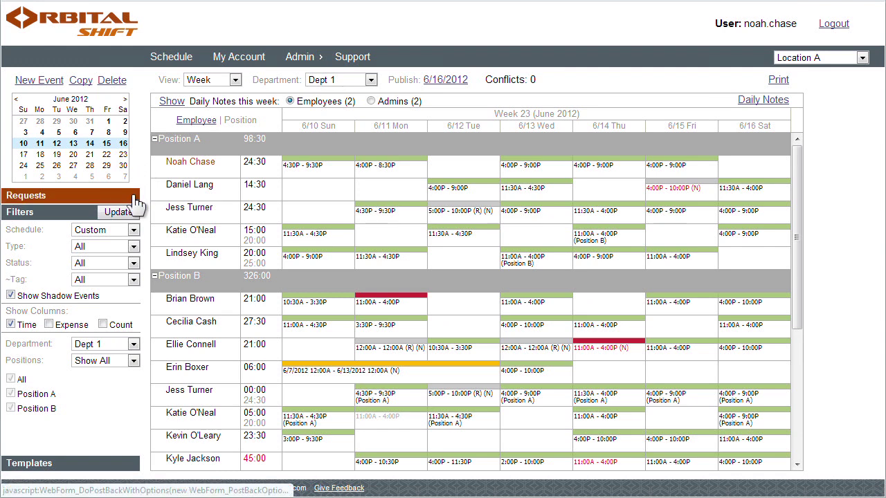
# Bring back the requests list and review the 6/14 cover request's details and transfer candidates, closing it without saving.
pyautogui.click(134, 196)
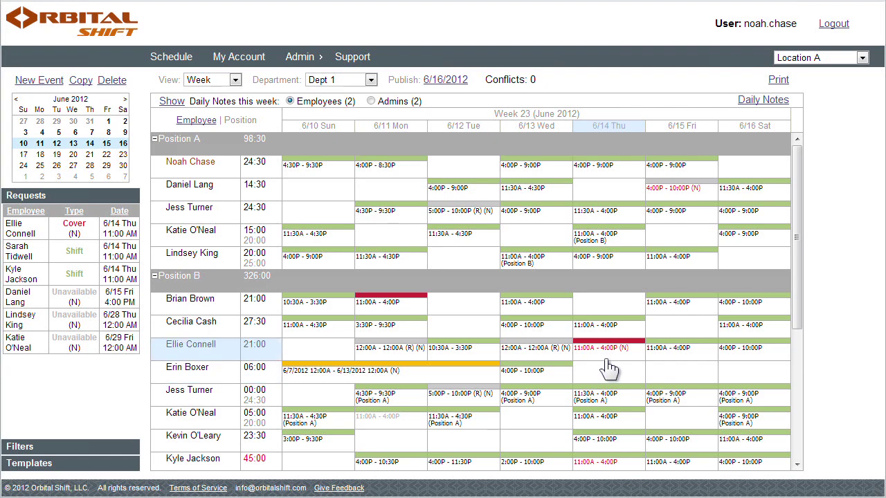
pyautogui.click(610, 355)
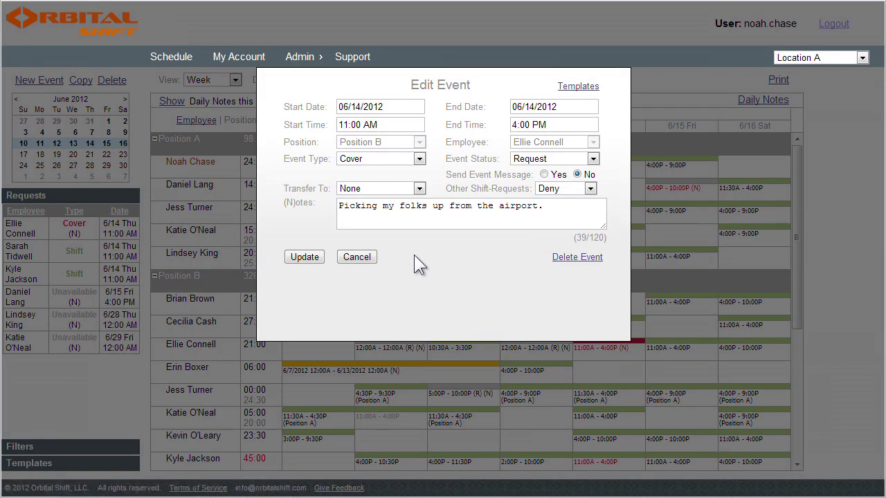
pyautogui.click(418, 189)
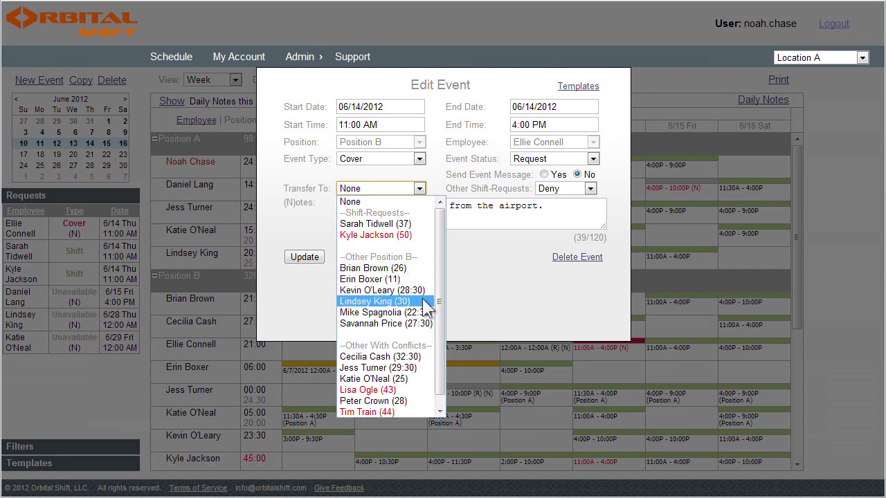
pyautogui.click(469, 305)
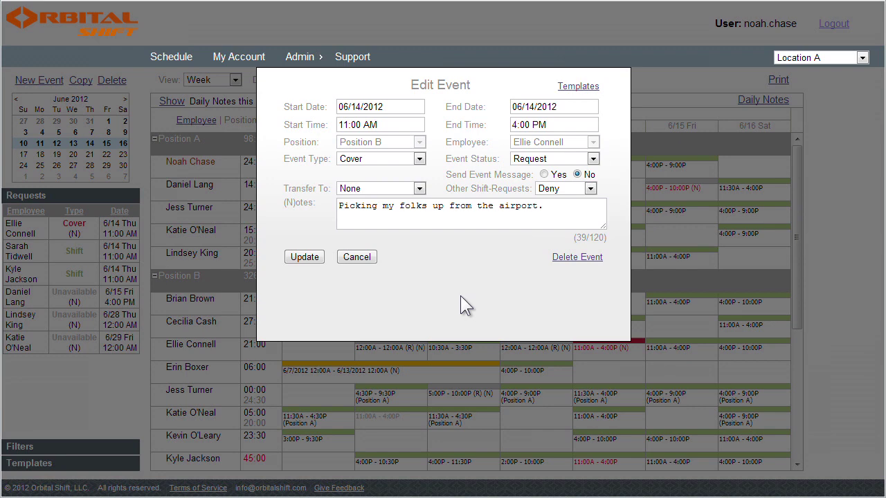
pyautogui.click(360, 261)
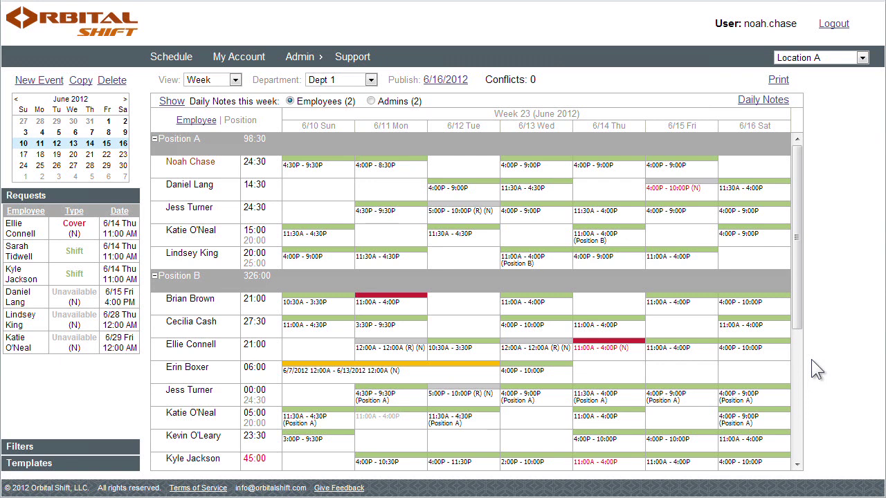
# Edit the same employee's 6/15 Position B shift to start at 11:30 AM, with Send Event Message set to Yes.
pyautogui.click(685, 349)
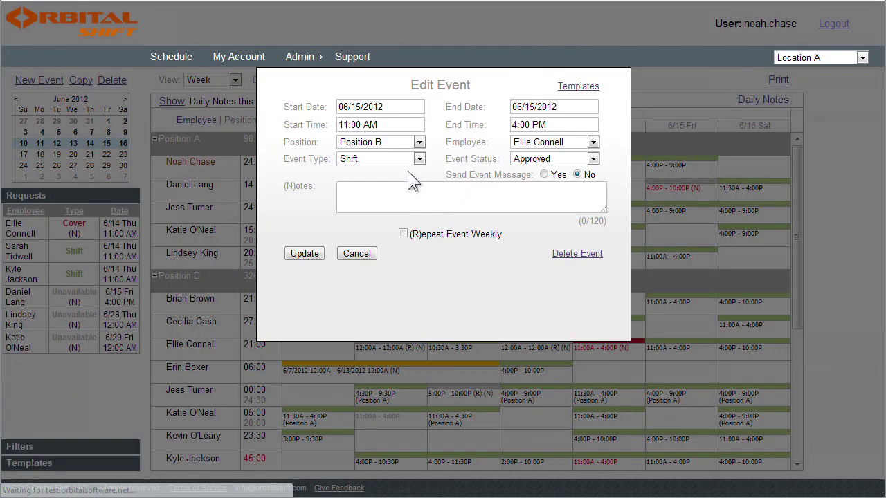
pyautogui.click(395, 125)
pyautogui.scroll(-2, 391, 201)
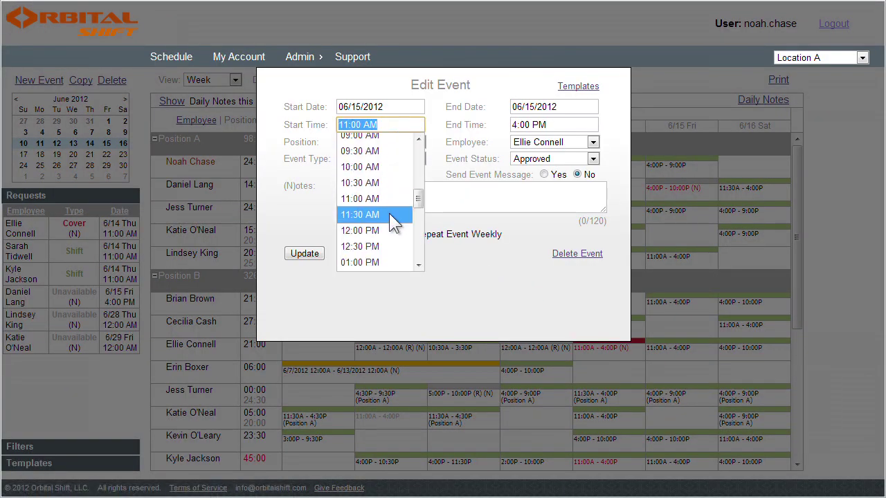
pyautogui.click(393, 215)
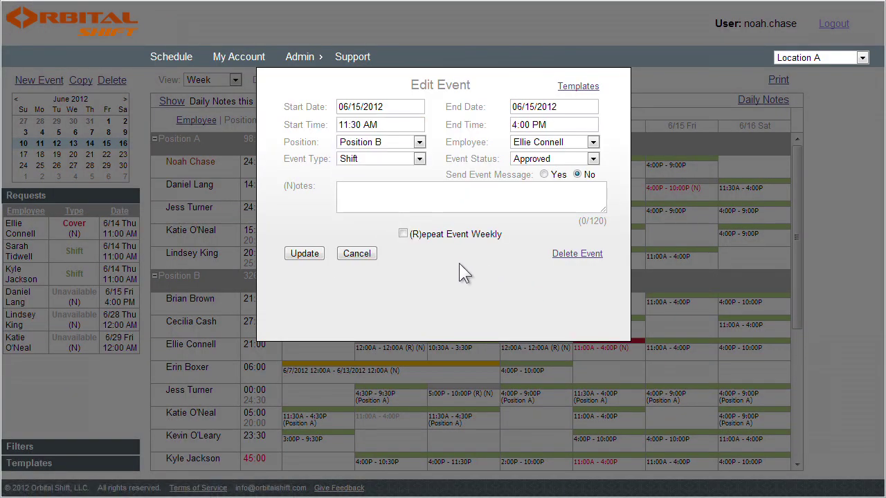
pyautogui.click(544, 173)
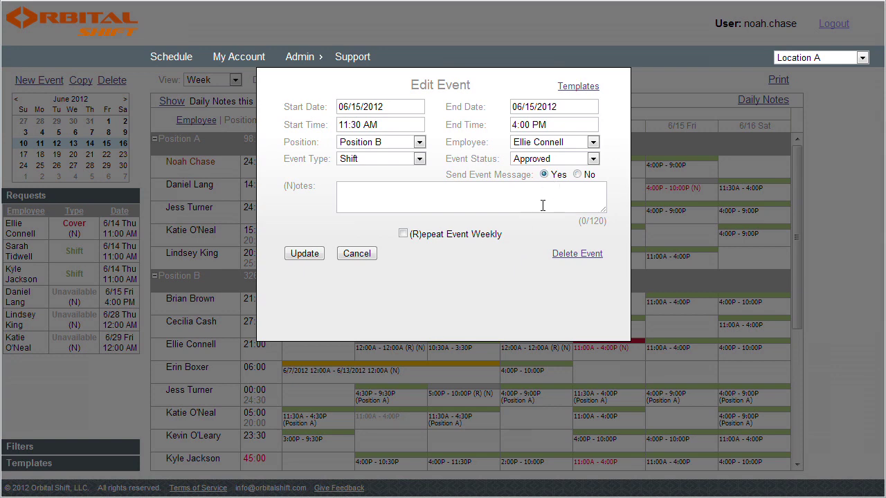